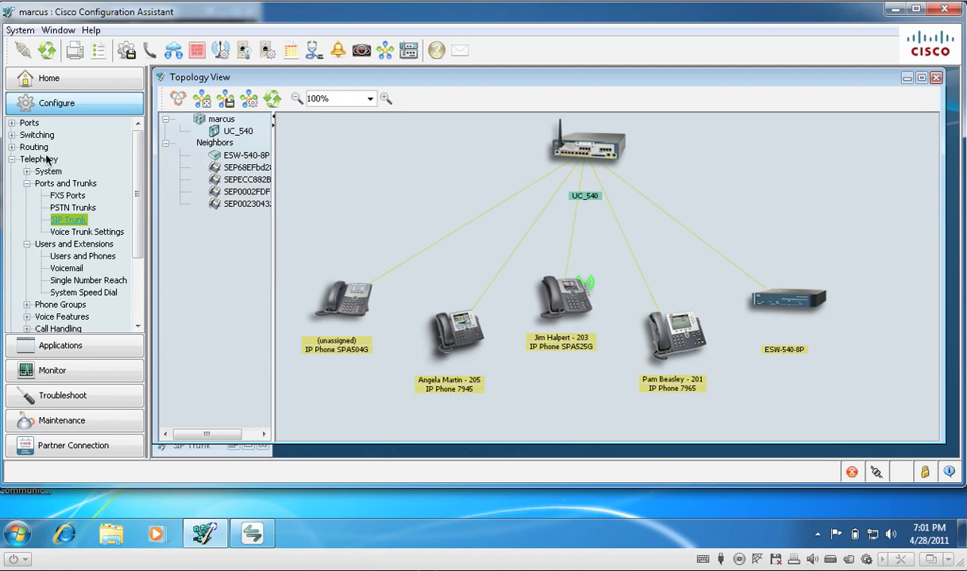
Step: Open the telephony SIP Trunk settings and choose Generic SIP Trunk Provider as the service provider
click(27, 183)
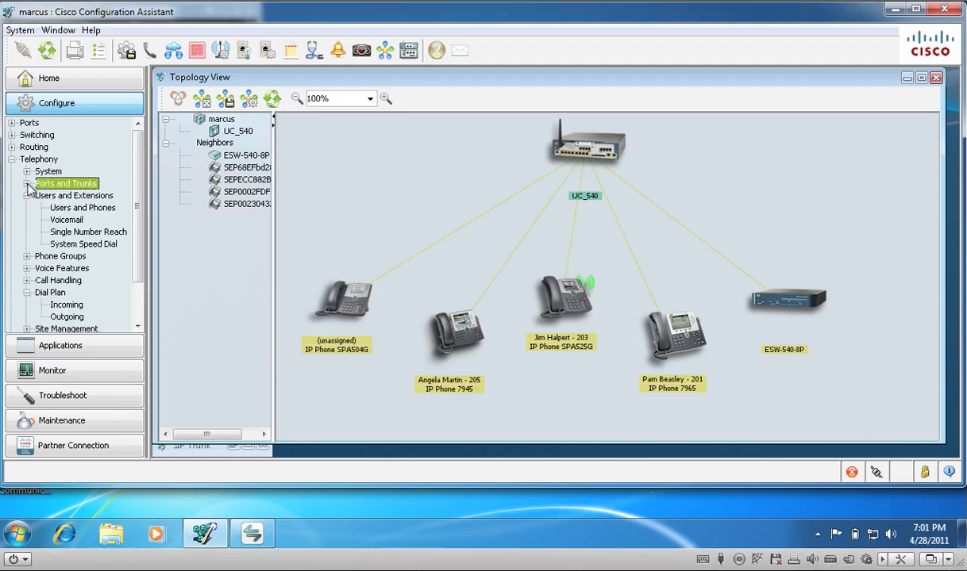
click(27, 183)
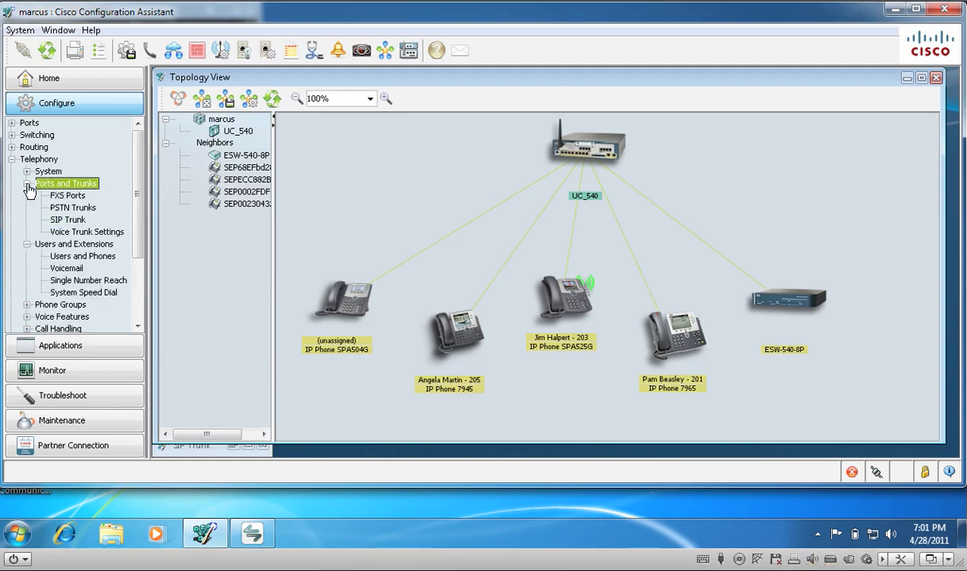
click(77, 222)
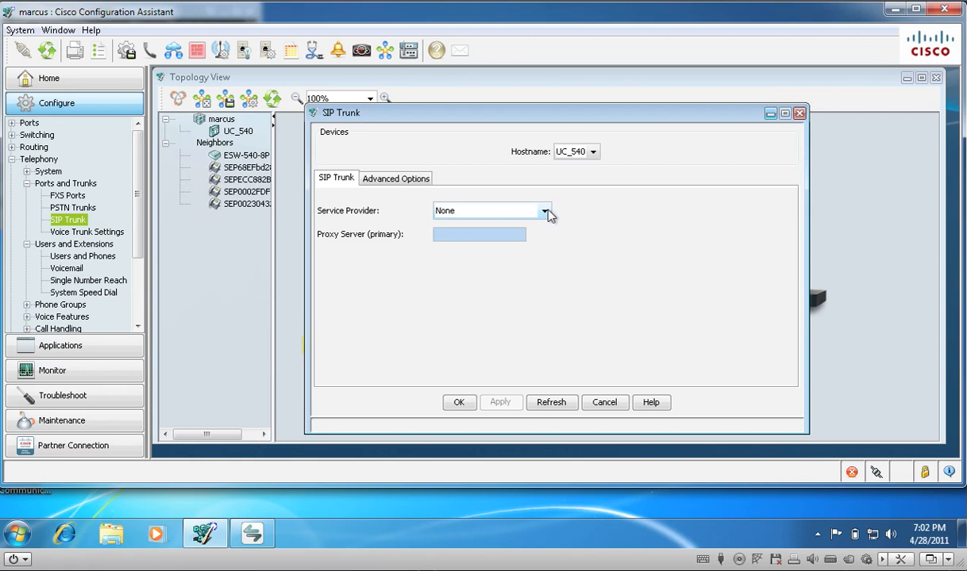
click(546, 212)
drag(549, 254, 550, 304)
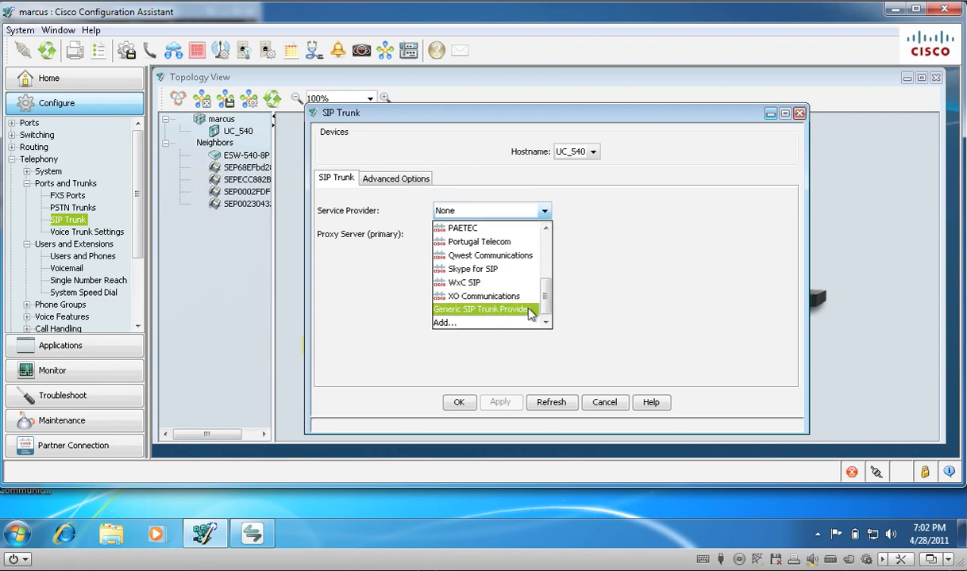
click(529, 311)
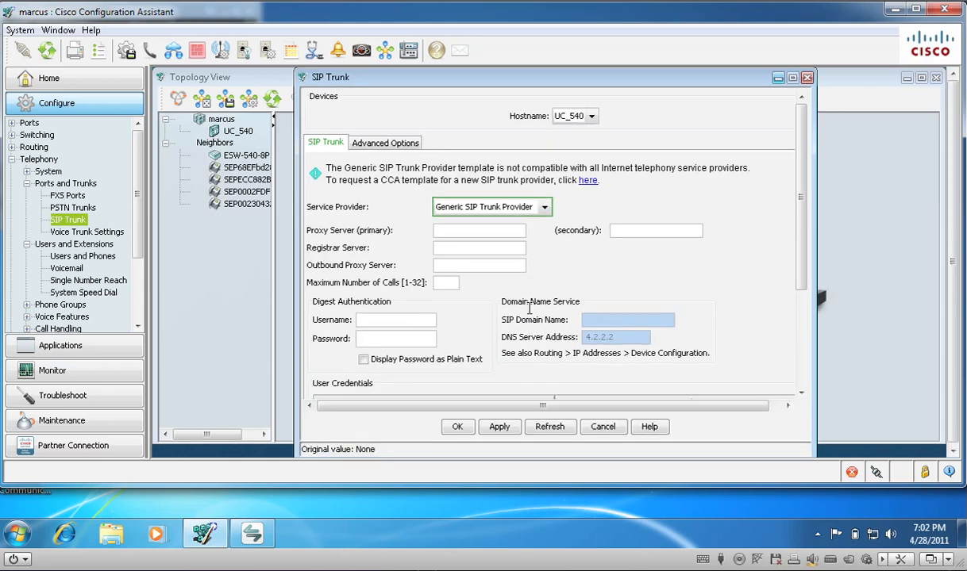
Step: Set both the primary proxy server and the registrar server of the SIP trunk to did.voip.les.net
click(505, 230)
text(did.voip.les.net)
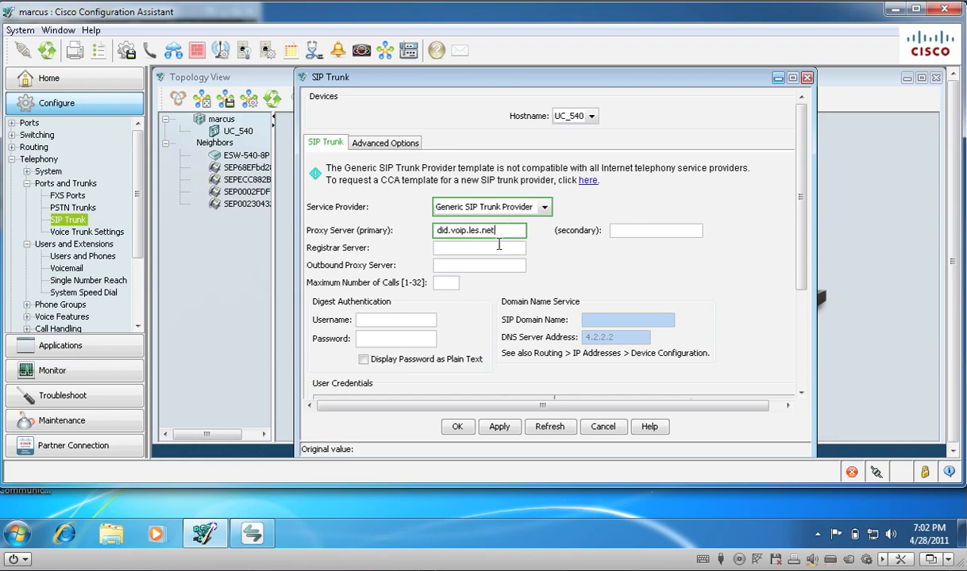
click(499, 249)
text(did.v)
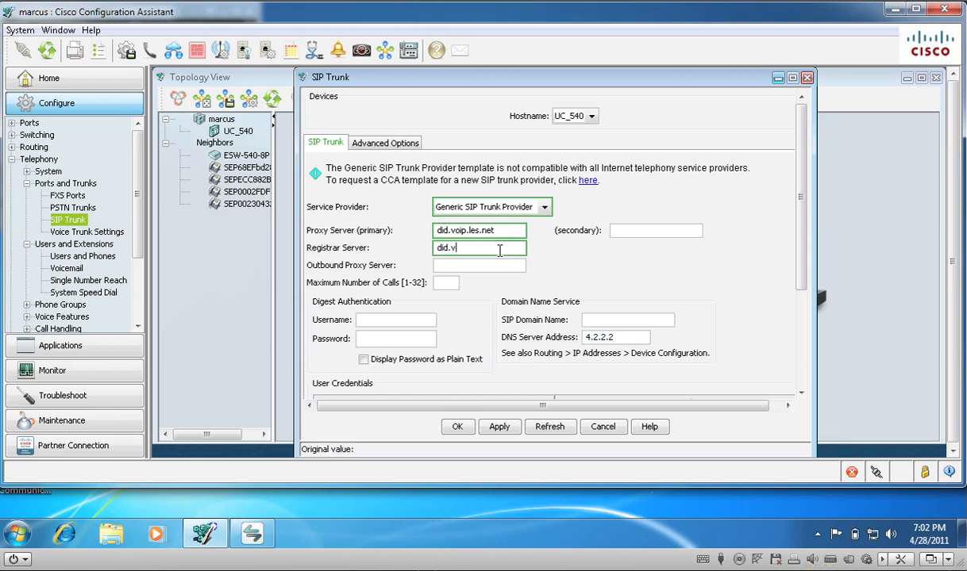
text(oip.les.net)
Step: Set the SIP domain name to did.voip.les.net in the Domain Name Service settings
click(618, 320)
text(si)
key(BackSpace)
key(BackSpace)
text(did.voip.les.ne)
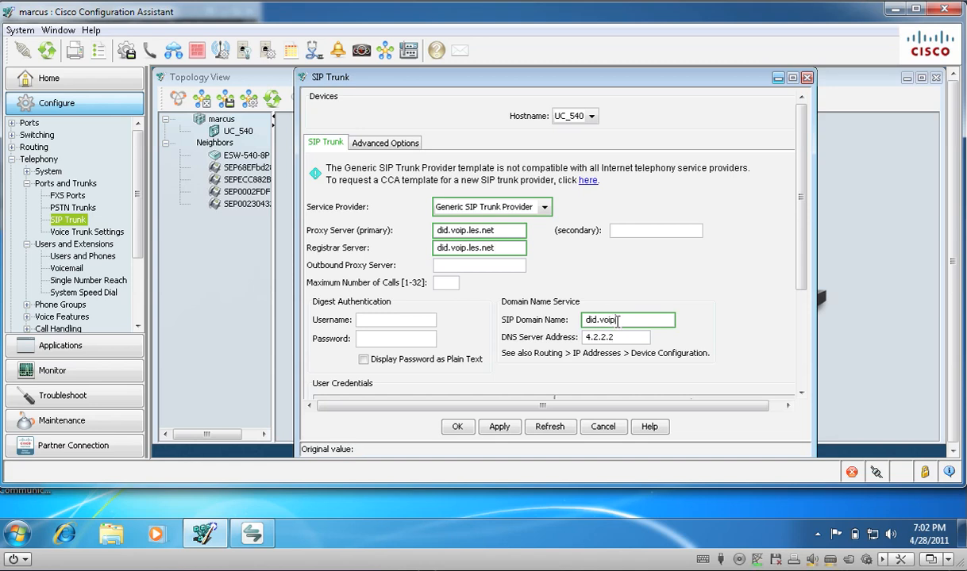
text(t)
key(Tab)
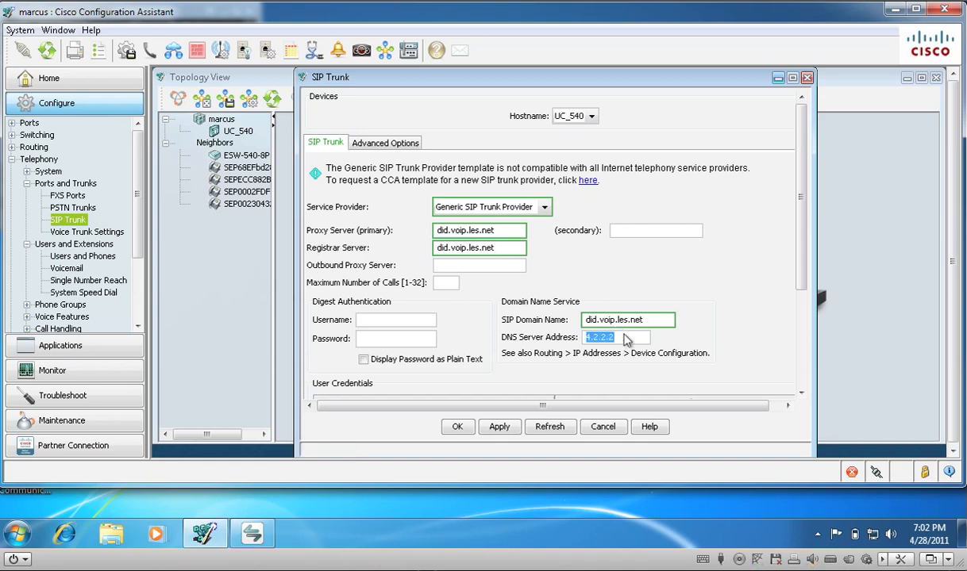
Step: Fill in the digest authentication username and password for the SIP trunk account
click(648, 229)
scroll(766, 208, down, 3)
drag(806, 277, 817, 295)
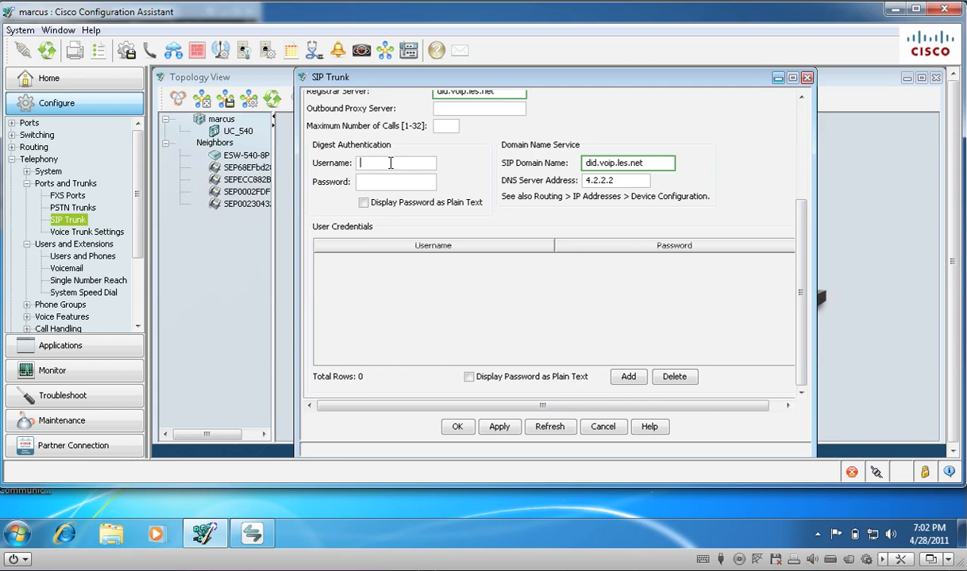
click(405, 180)
text(********)
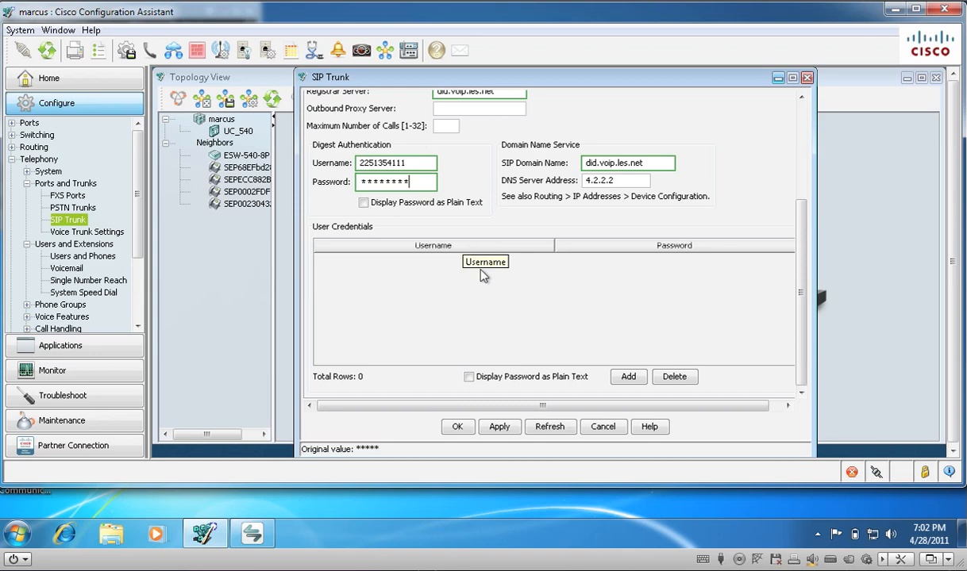
Step: Add a user credentials row containing the SIP account username and password
click(629, 377)
double_click(423, 263)
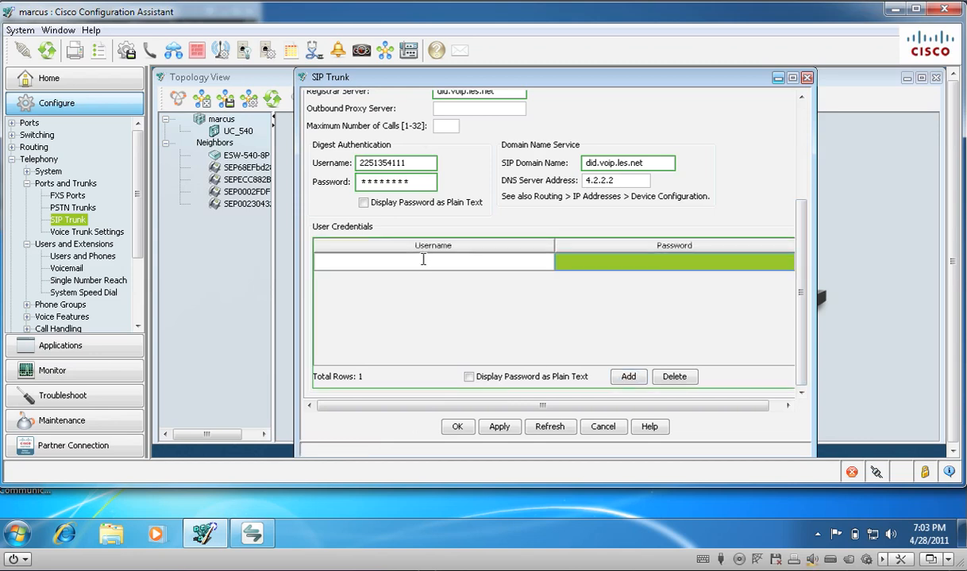
key(ctrl+v)
double_click(603, 265)
text(********)
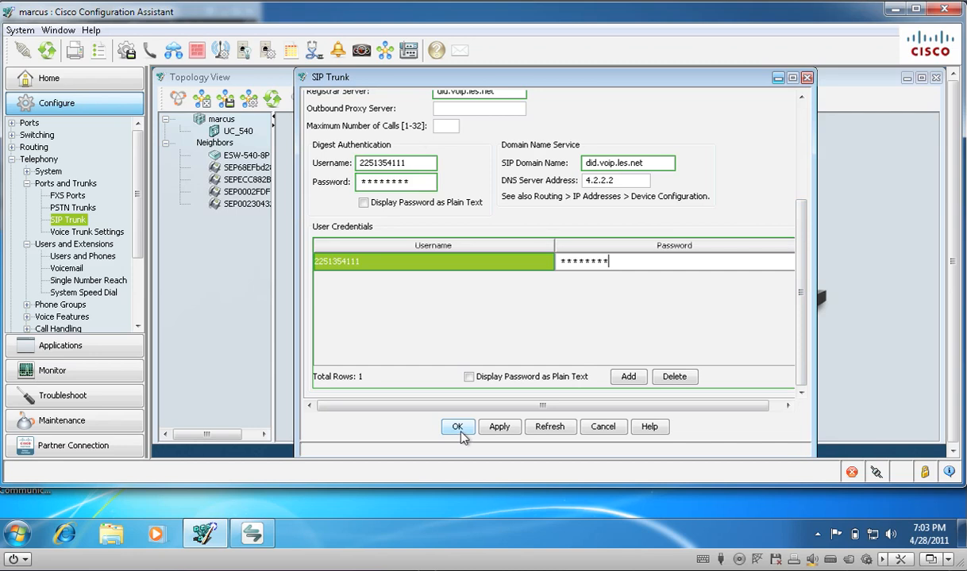
Step: Set the maximum number of calls to 4 and submit the SIP trunk settings
click(452, 127)
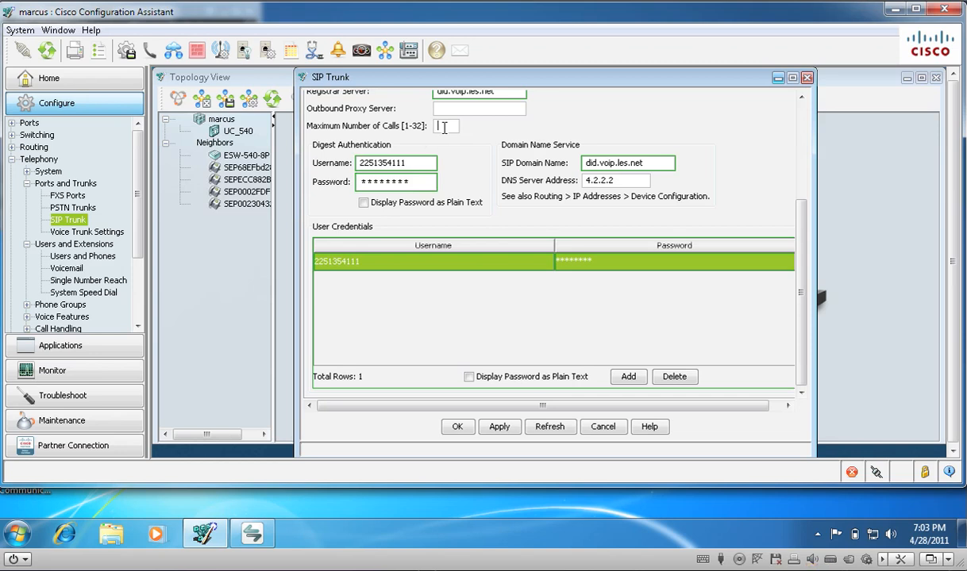
click(444, 127)
text(4)
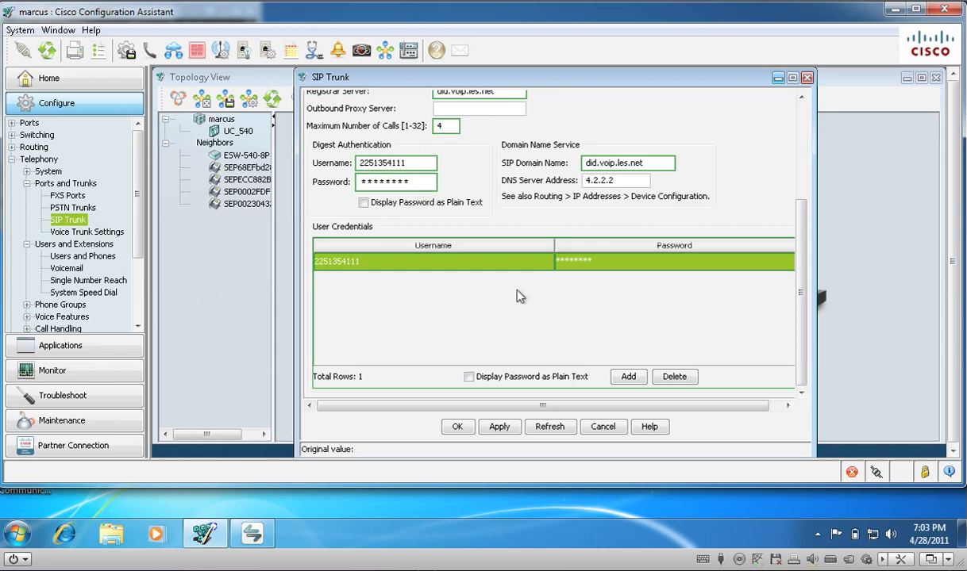
click(459, 427)
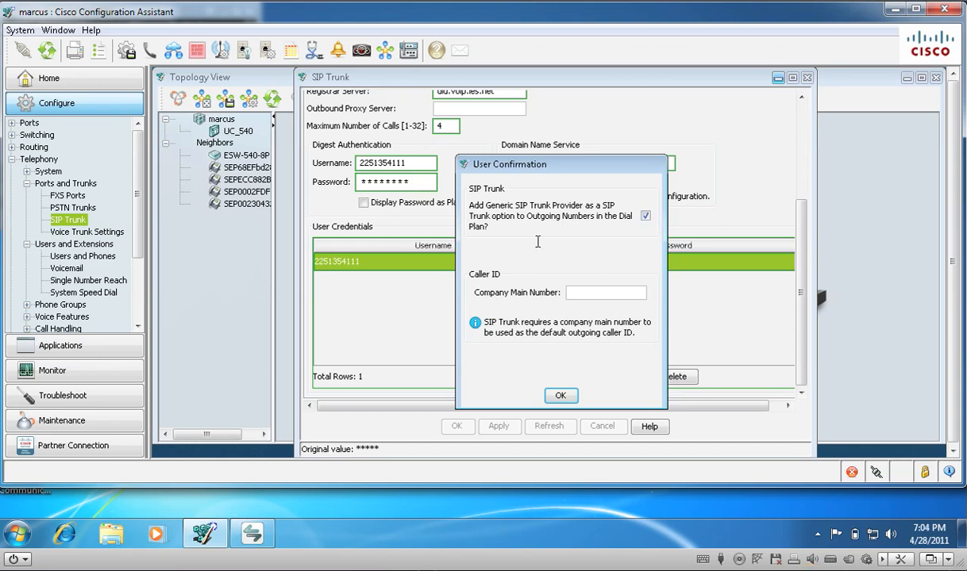
Step: Enter the company main number as the default outgoing caller ID and send the configuration to UC_540
click(580, 299)
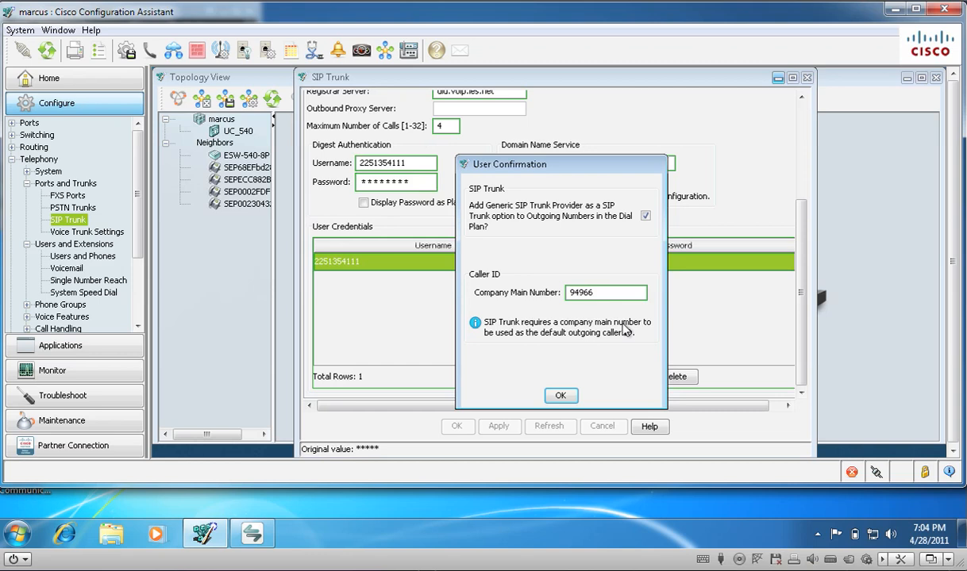
click(557, 393)
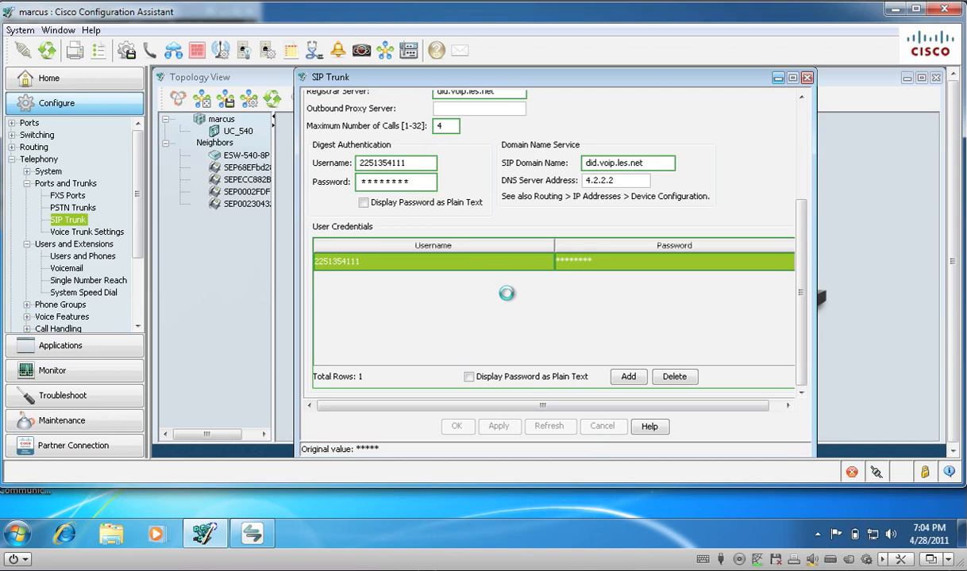
mouse_move(633, 553)
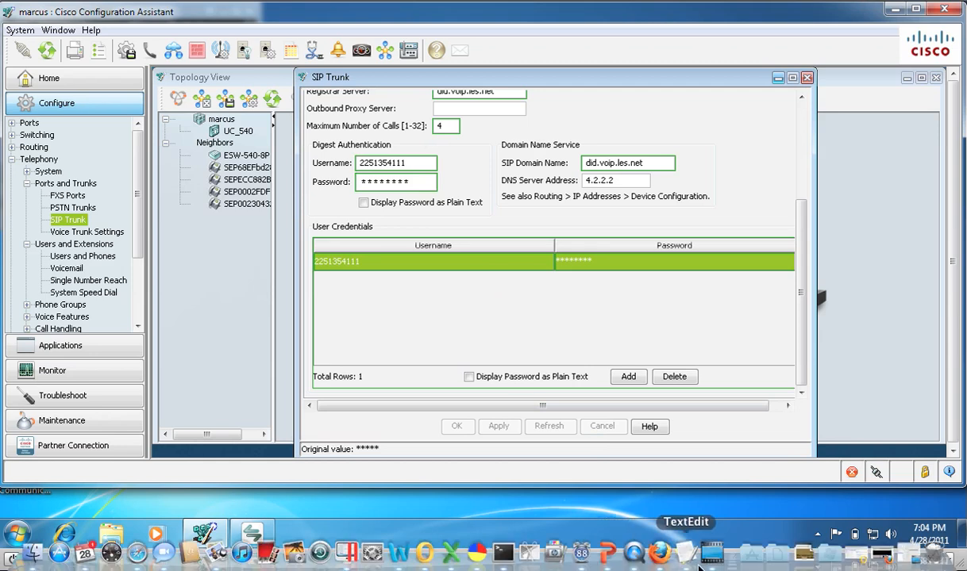
click(682, 534)
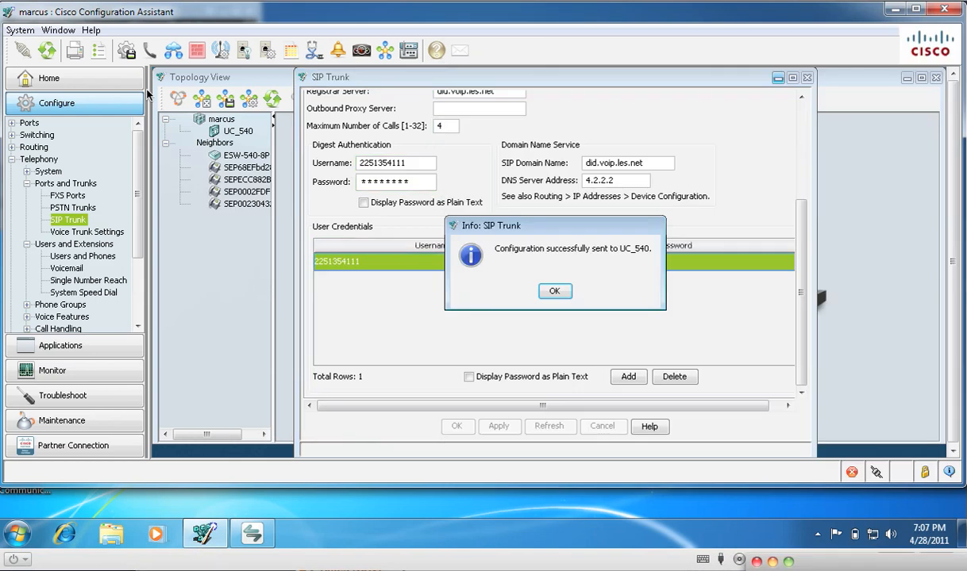
click(556, 292)
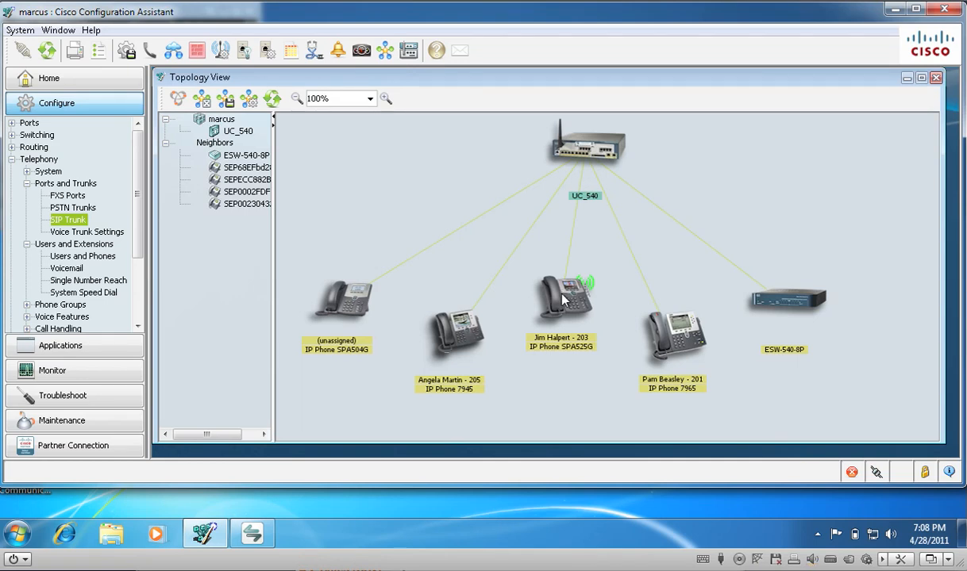
Step: Open the telephony SIP Trunk Status monitor and examine the registration status of the trunk lines in SIP Register
click(93, 370)
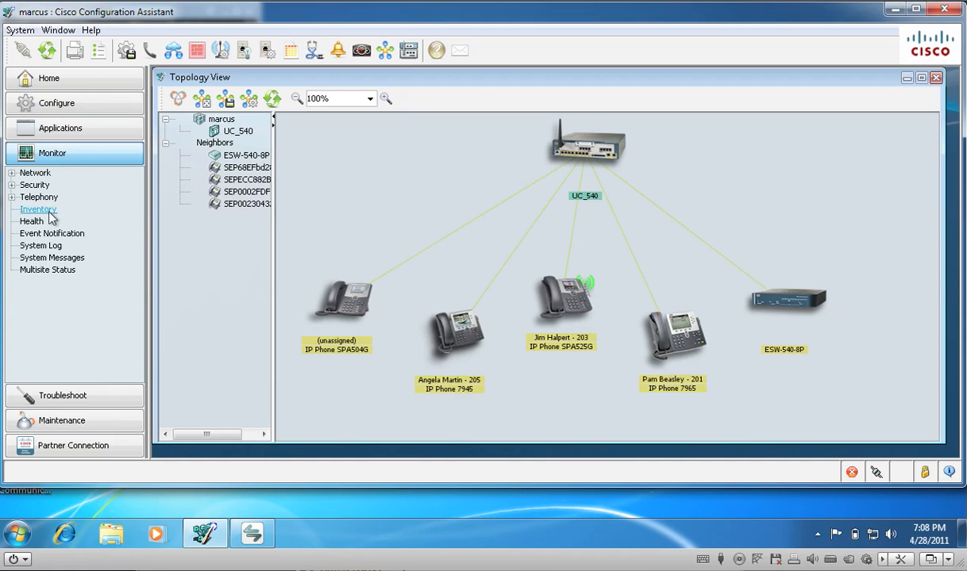
click(11, 197)
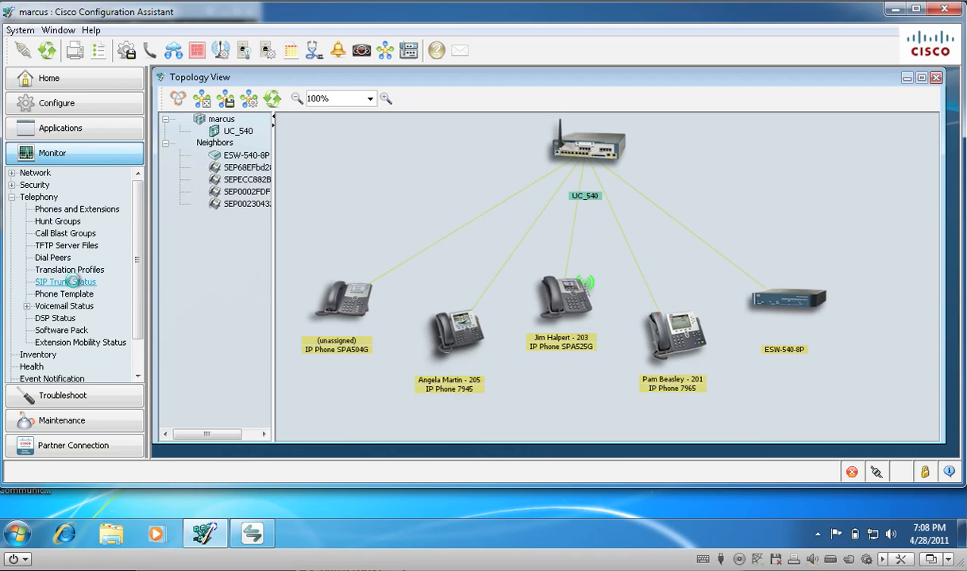
click(75, 283)
click(456, 301)
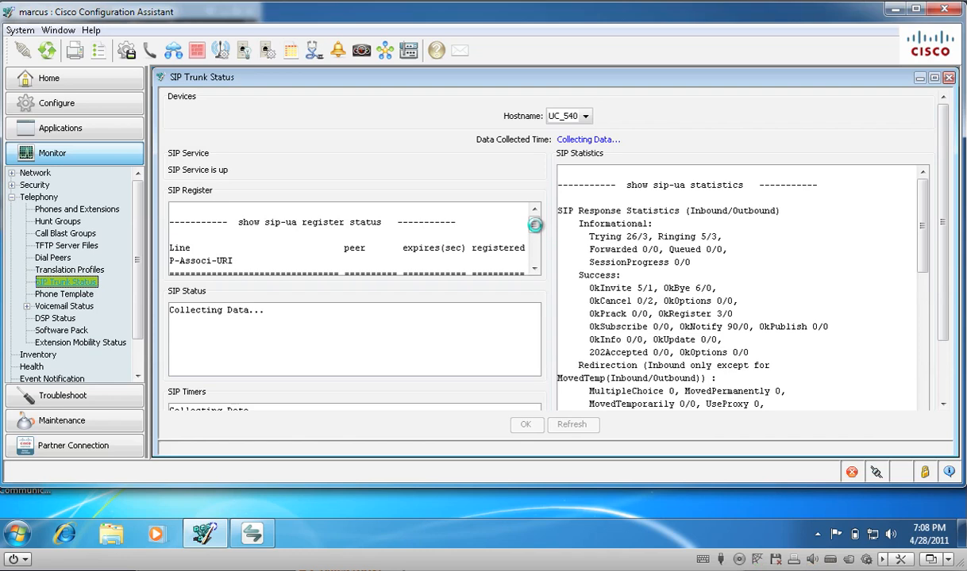
click(535, 269)
click(535, 269)
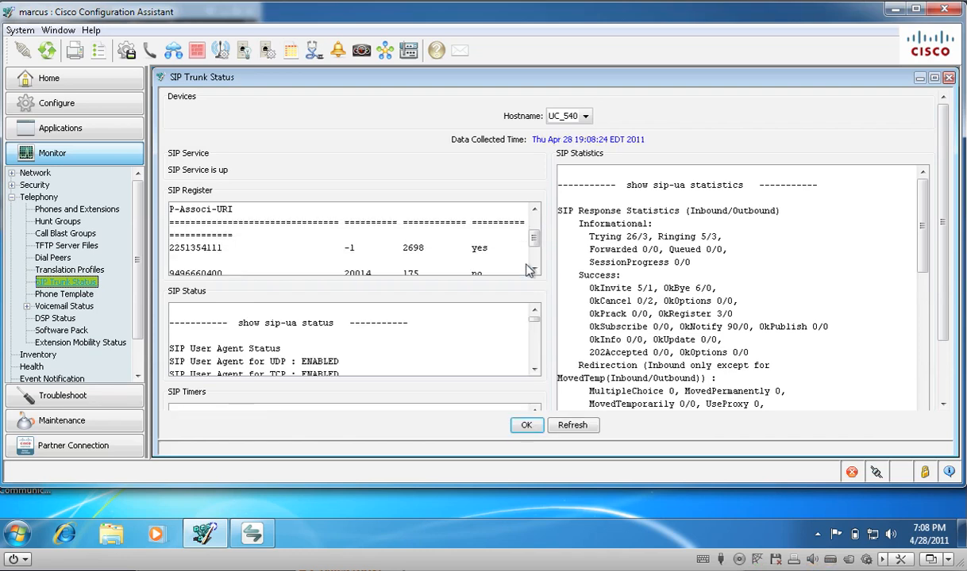
click(535, 207)
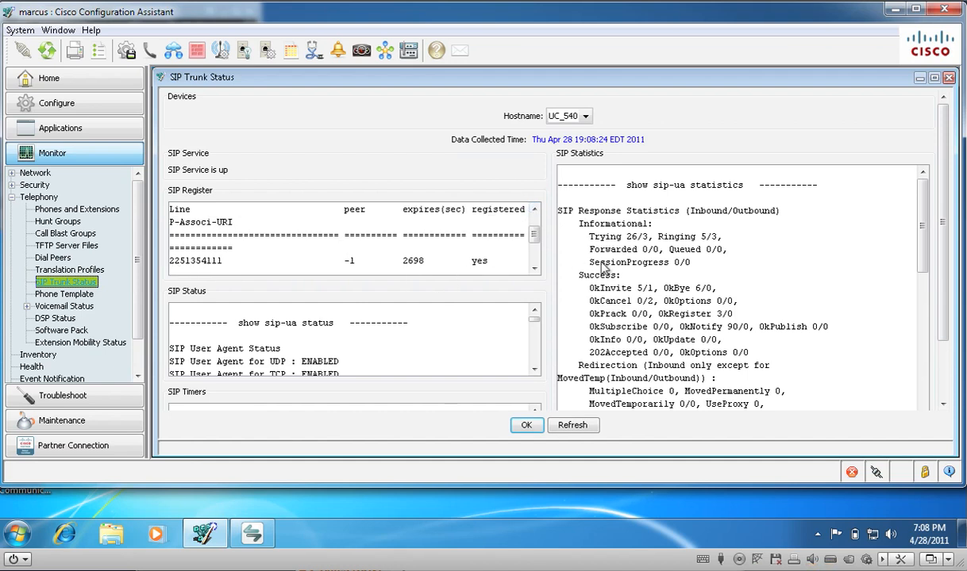
Step: Switch to Safari, check the peer's registration on the LES.net Peers page, and minimize the browser
mouse_move(356, 566)
click(141, 551)
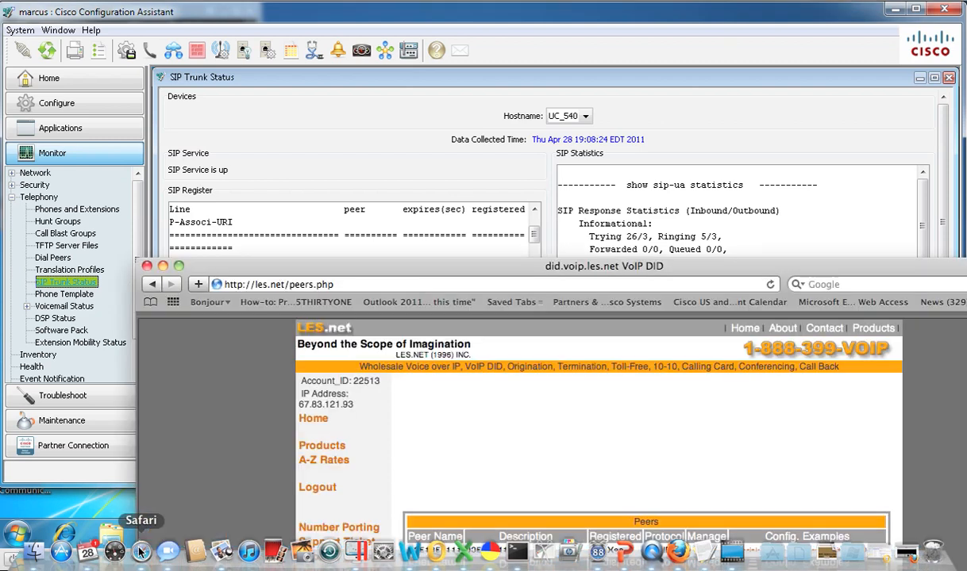
drag(442, 273, 370, 0)
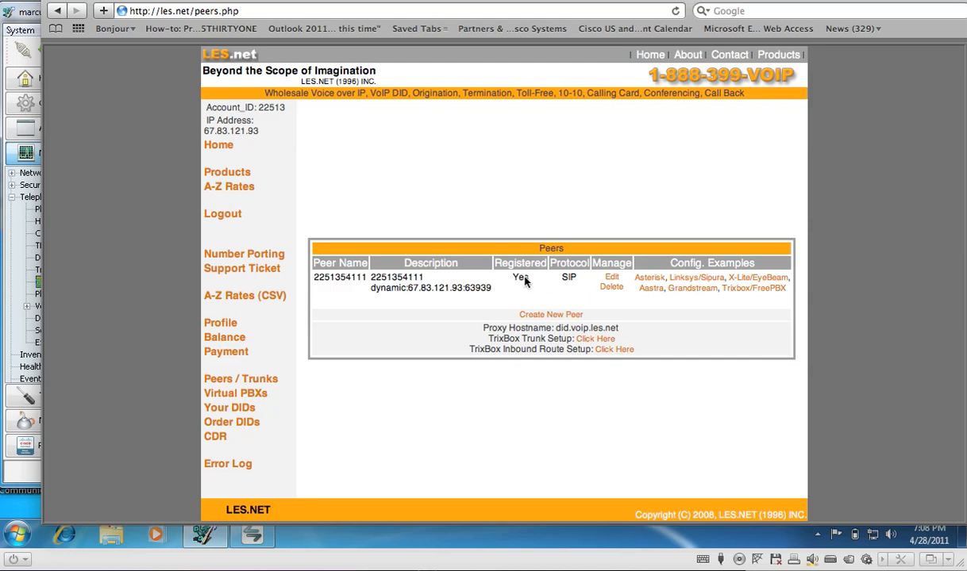
key(super+m)
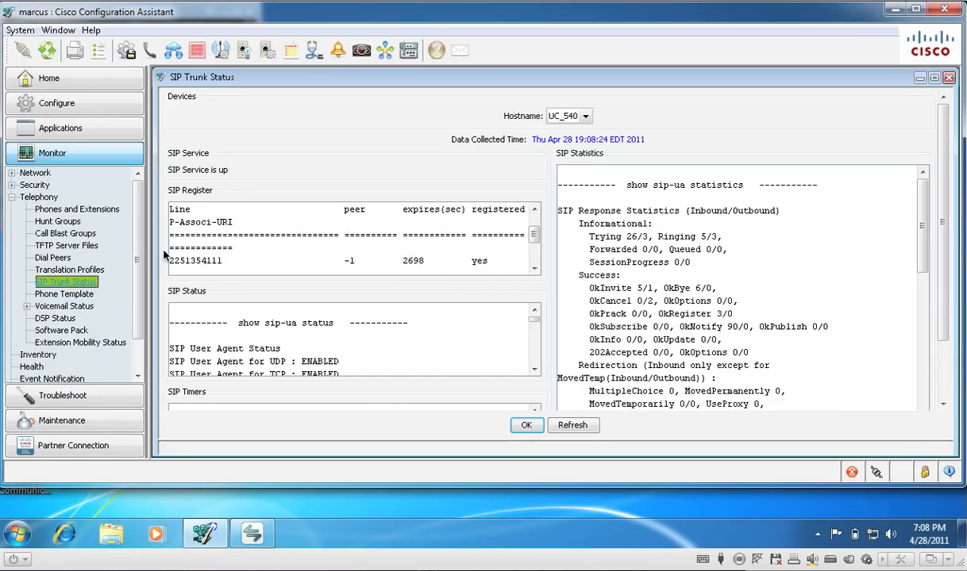
Step: Open the incoming dial plan's direct dialing settings and start a new direct dial entry to internal user extensions
click(89, 107)
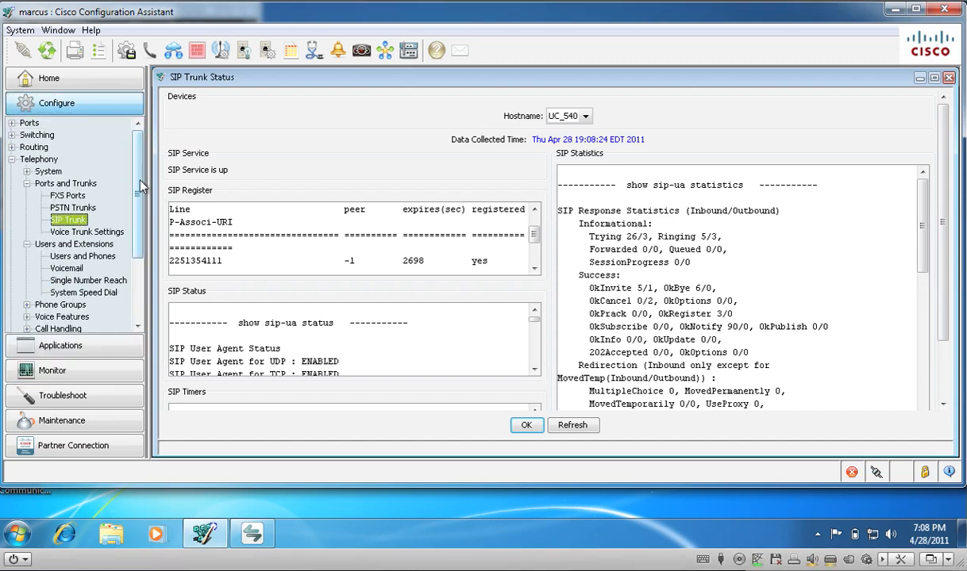
scroll(136, 199, down, 3)
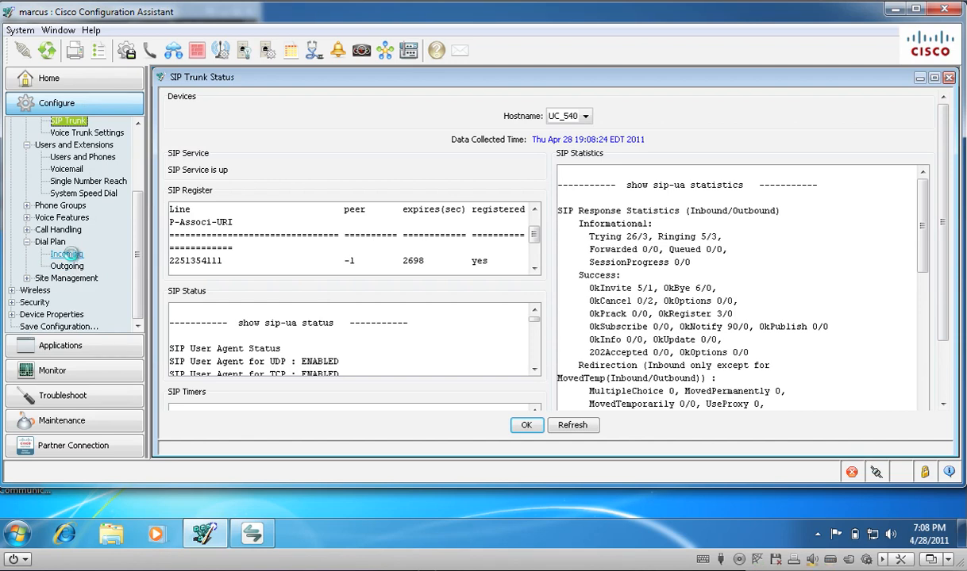
click(69, 255)
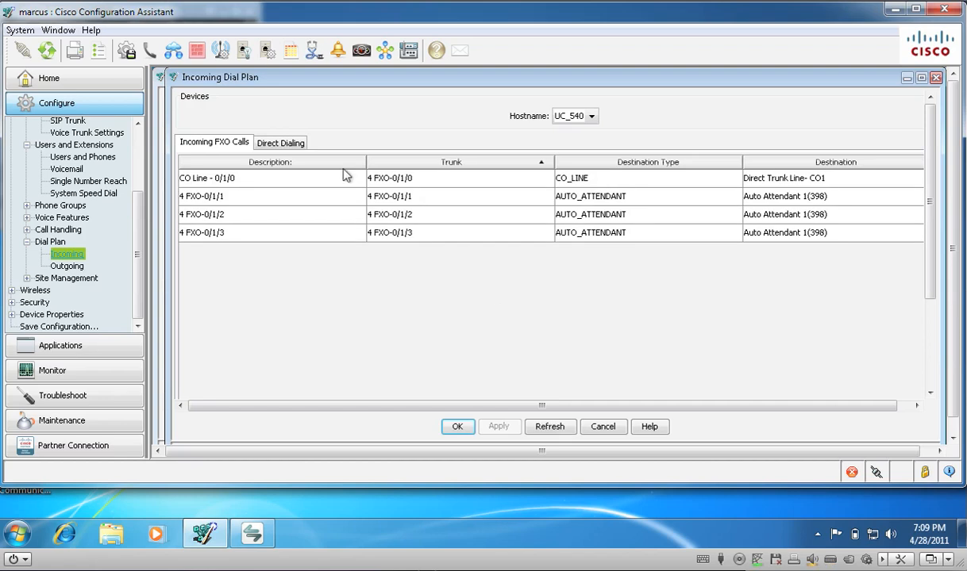
click(274, 148)
click(506, 325)
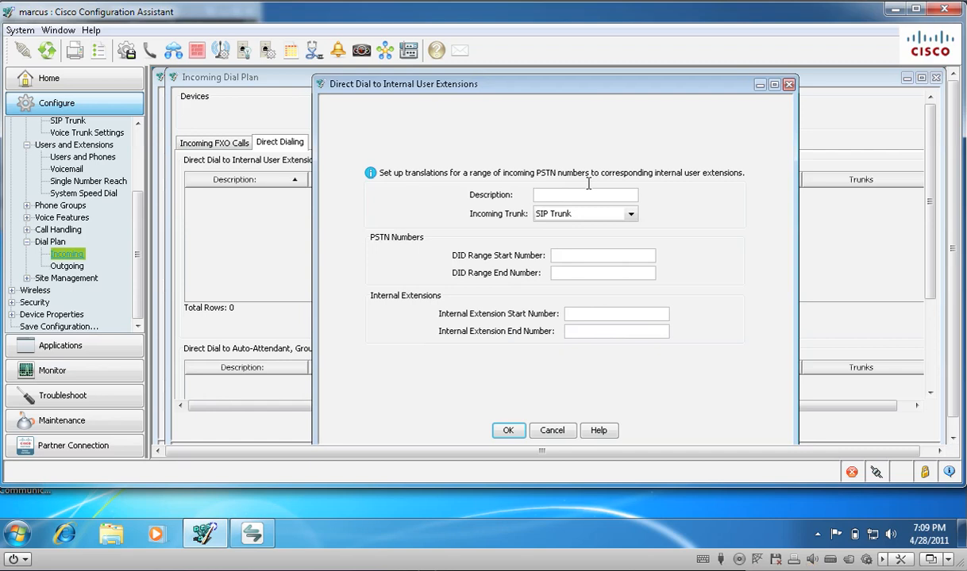
Step: Set the description of the direct dial entry to LES.NET
text(LES>NET)
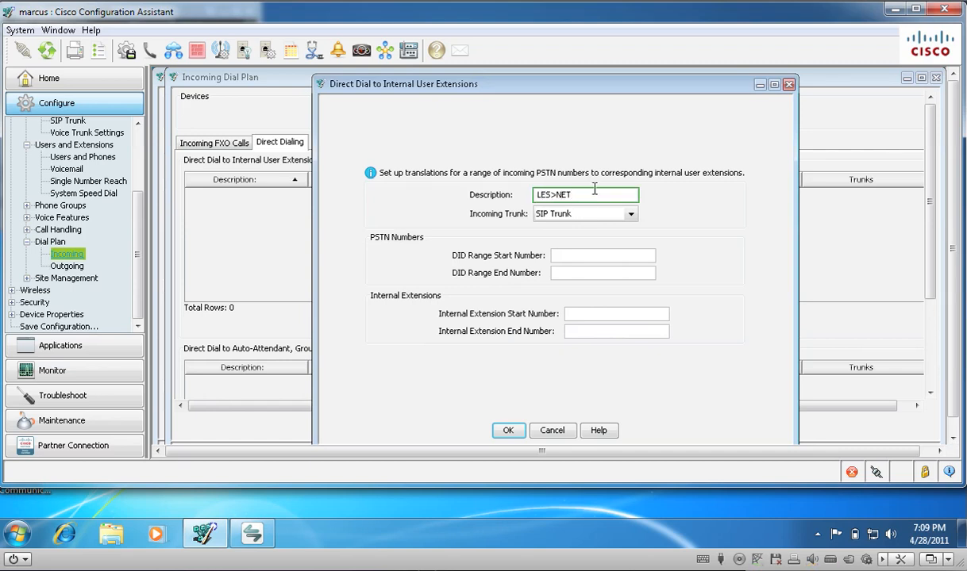
key(BackSpace)
key(BackSpace)
key(BackSpace)
key(BackSpace)
key(BackSpace)
text(NET)
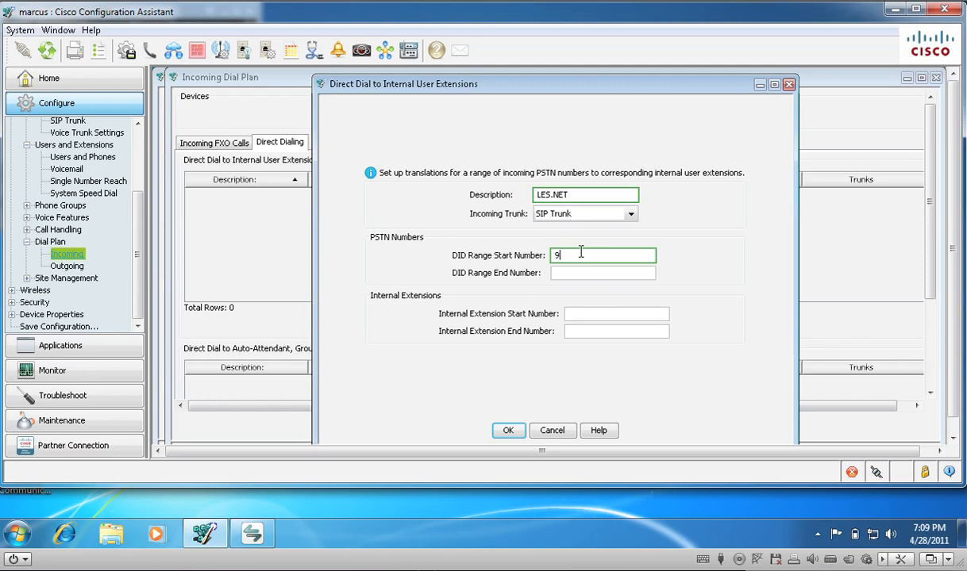
Step: Enter the company's phone number as both the DID range start number and the DID range end number
click(589, 272)
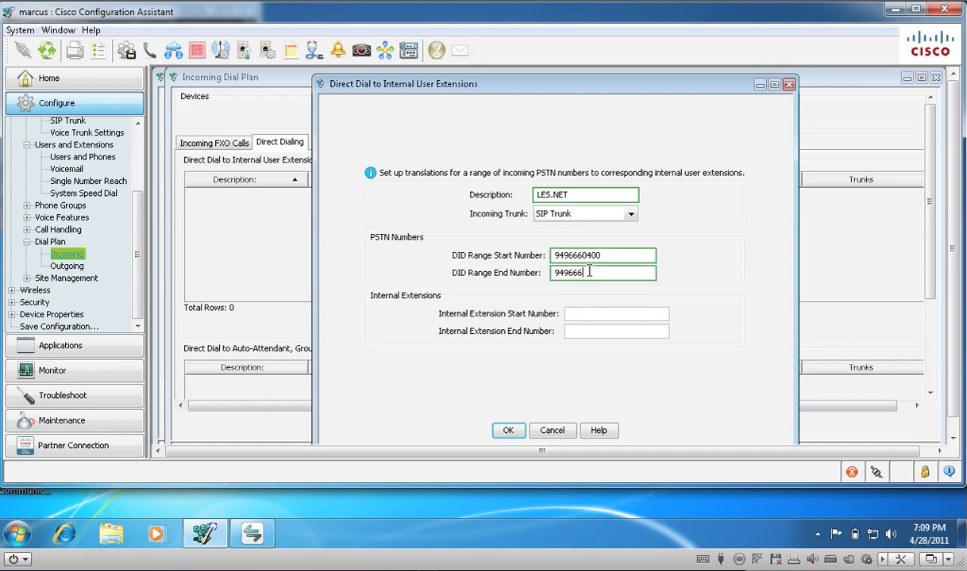
Step: Check the softphone's extension in Cisco IP Communicator and set both the internal extension start and end numbers to 211
click(251, 534)
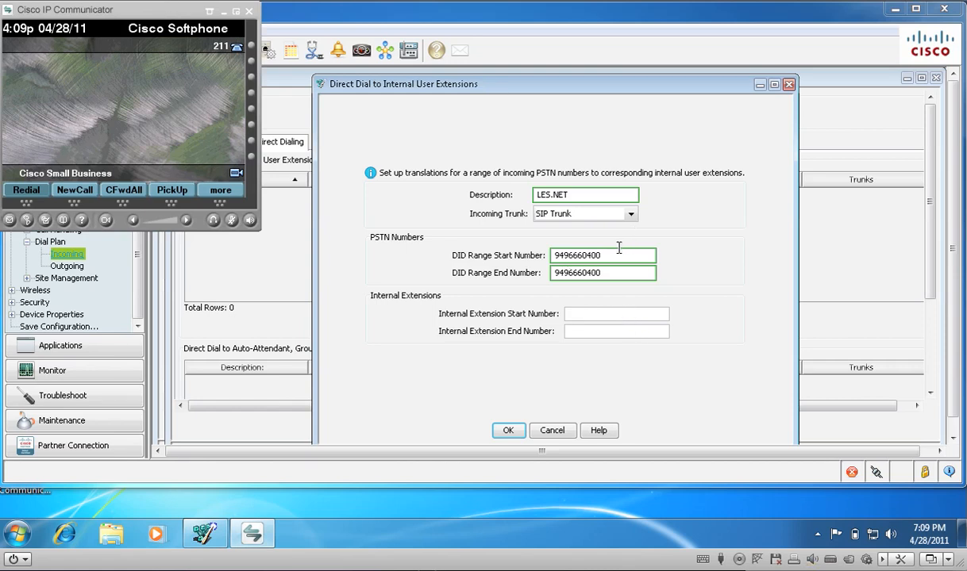
click(579, 314)
text(211)
click(580, 331)
text(211)
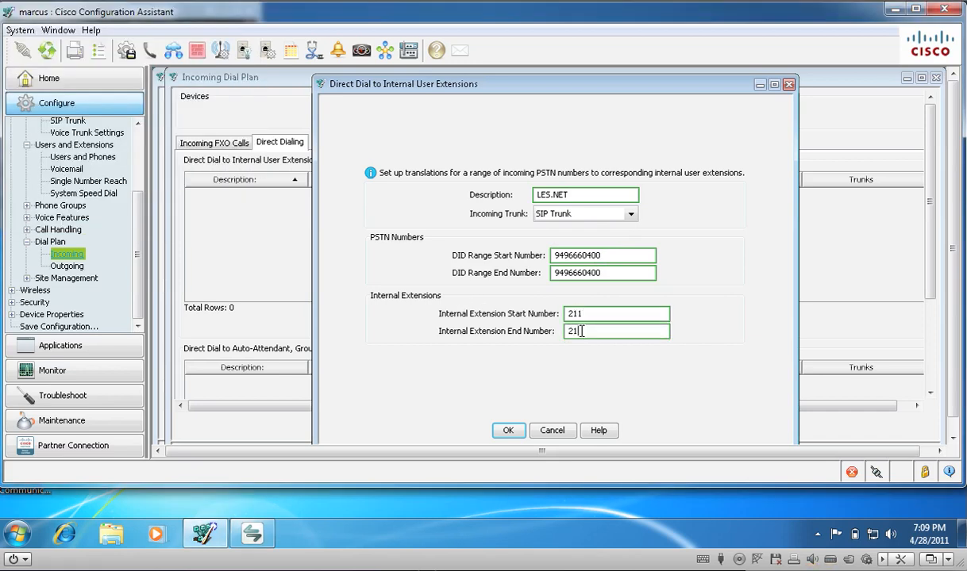
Step: Confirm the direct dial entry and send the incoming dial plan configuration to UC_540
click(508, 431)
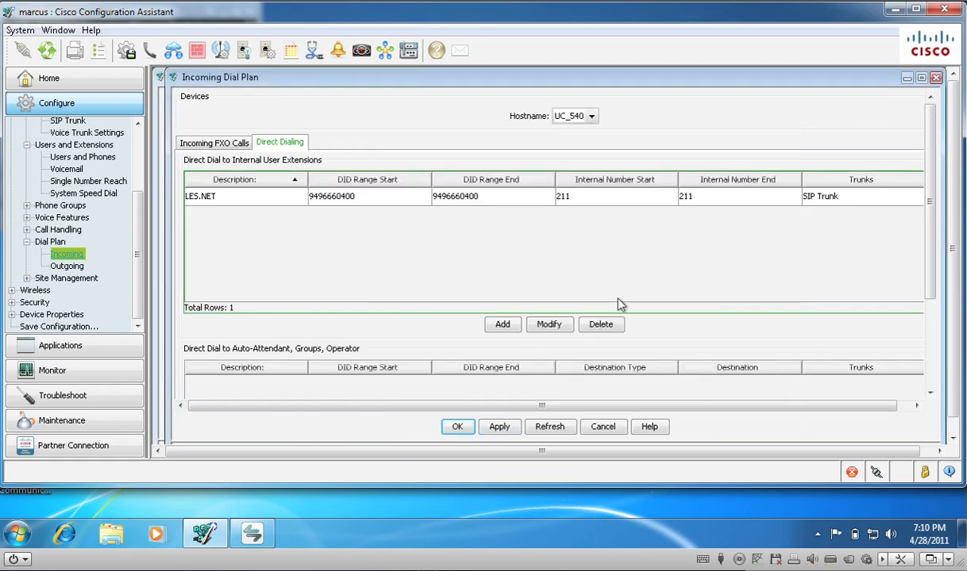
click(498, 426)
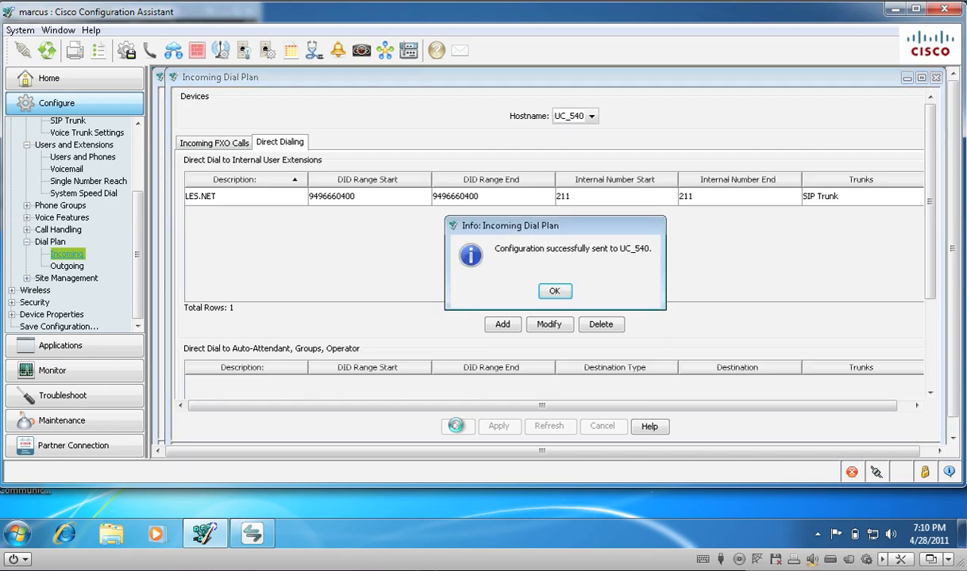
click(555, 291)
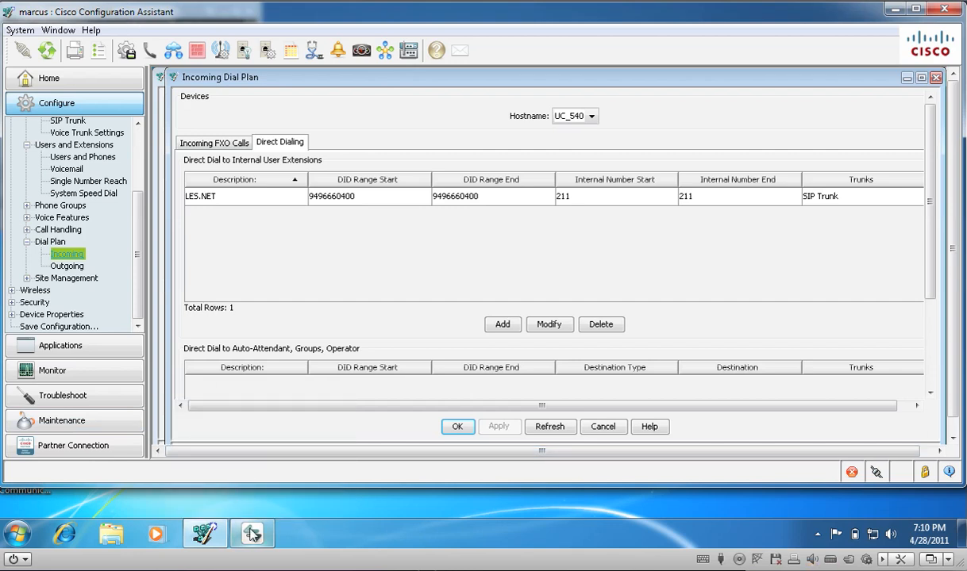
Step: Switch to Cisco IP Communicator, answer the incoming test call on the speaker, and hang up
click(250, 535)
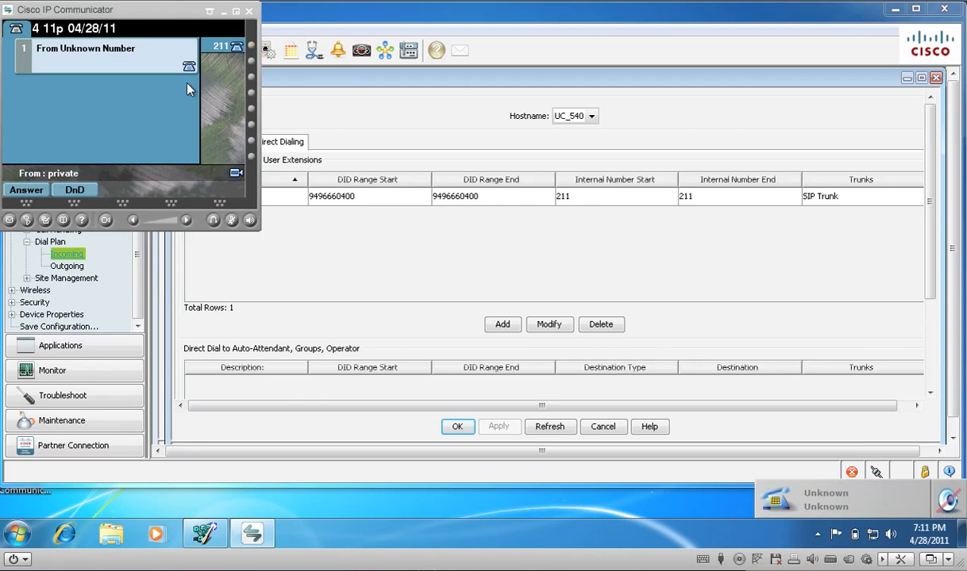
click(251, 221)
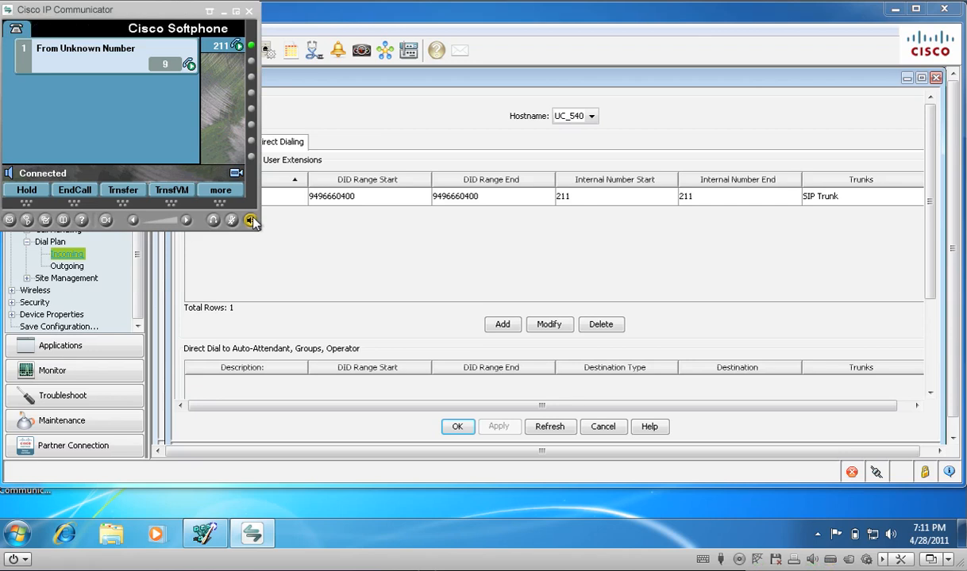
click(250, 221)
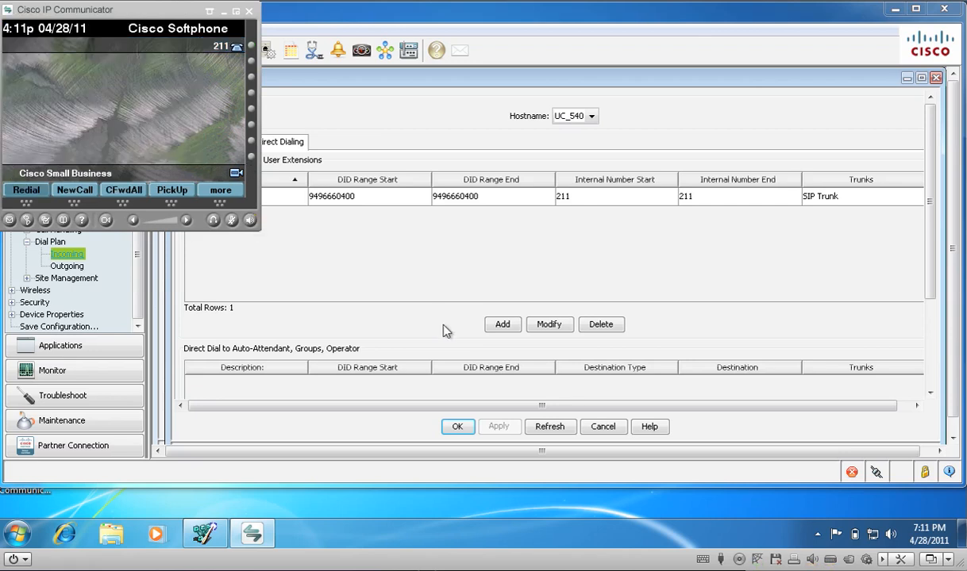